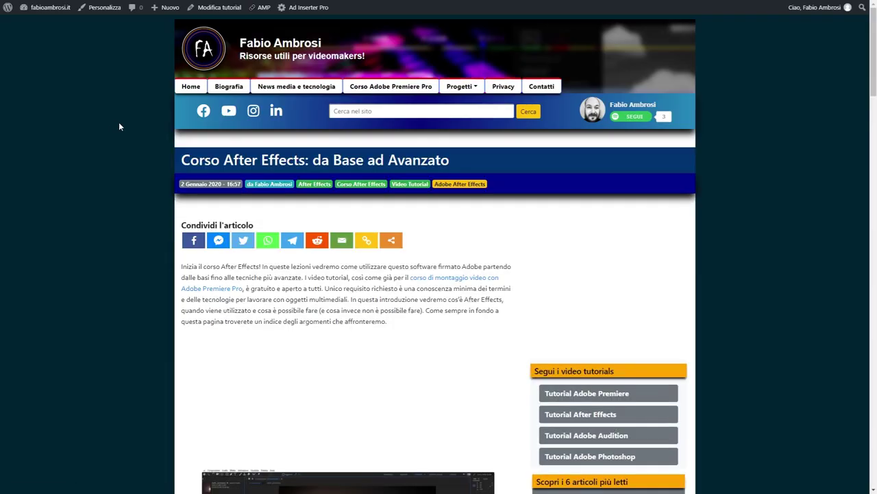
Scroll the course article down to the 25-lesson 'modulo Base' list and highlight the lessons briefly.
scroll(119, 126, "down", 5)
scroll(119, 126, "down", 5)
scroll(119, 126, "down", 3)
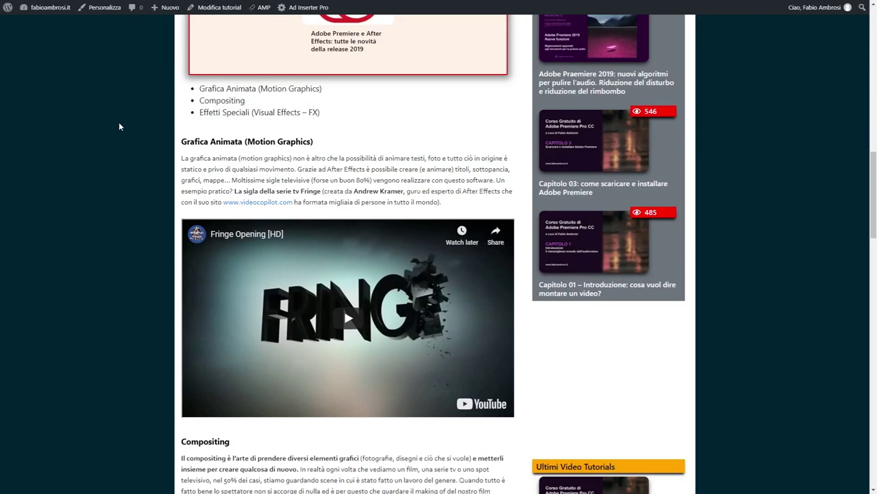
scroll(119, 126, "down", 4)
scroll(119, 126, "down", 4)
scroll(119, 126, "down", 5)
scroll(119, 126, "down", 3)
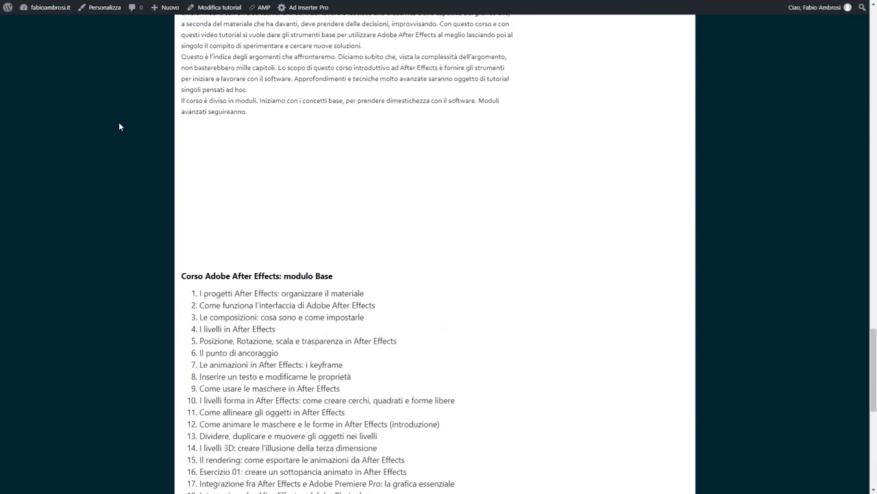
scroll(119, 126, "down", 3)
scroll(149, 117, "up", 1)
mouse_move(195, 112)
left_mouse_down()
mouse_move(304, 289)
mouse_move(346, 338)
mouse_move(447, 402)
left_mouse_up()
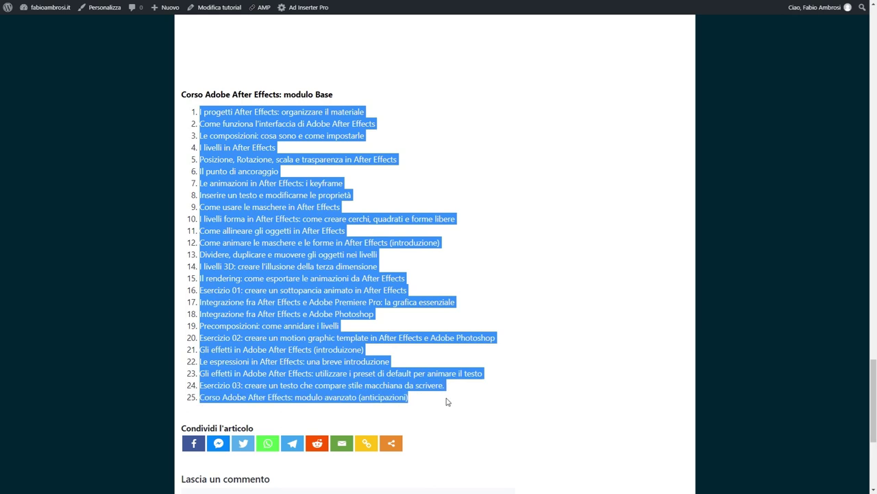
left_click(447, 402)
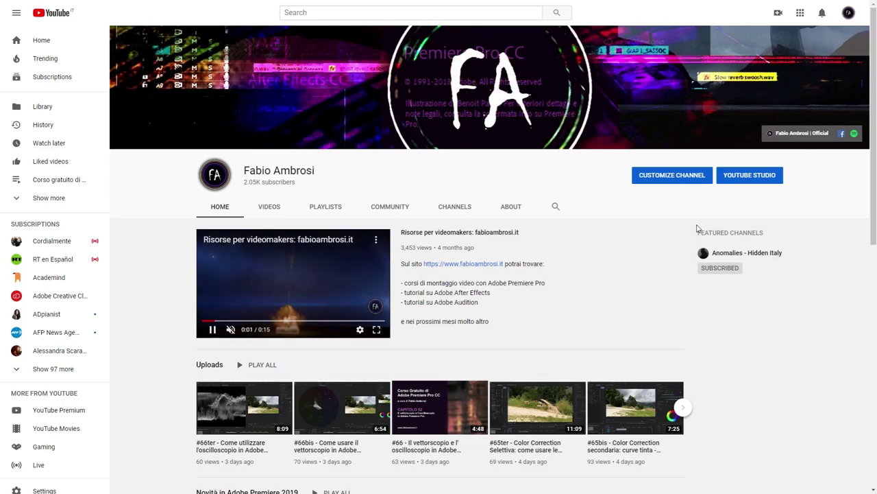
Scroll the 'Fabio Ambrosi' channel home page and open its VIDEOS tab.
scroll(707, 218, "down", 2)
scroll(707, 218, "down", 2)
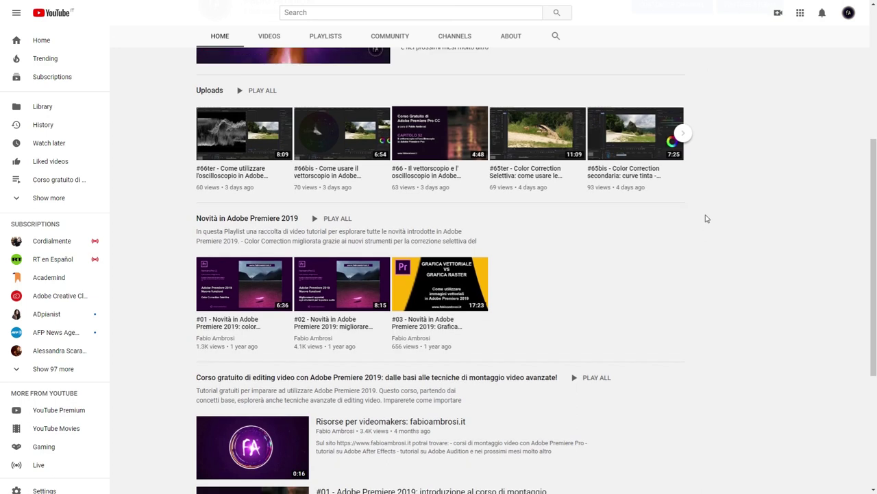
scroll(669, 230, "down", 2)
scroll(669, 229, "down", 1)
scroll(670, 229, "up", 2)
scroll(670, 230, "up", 3)
scroll(670, 229, "up", 2)
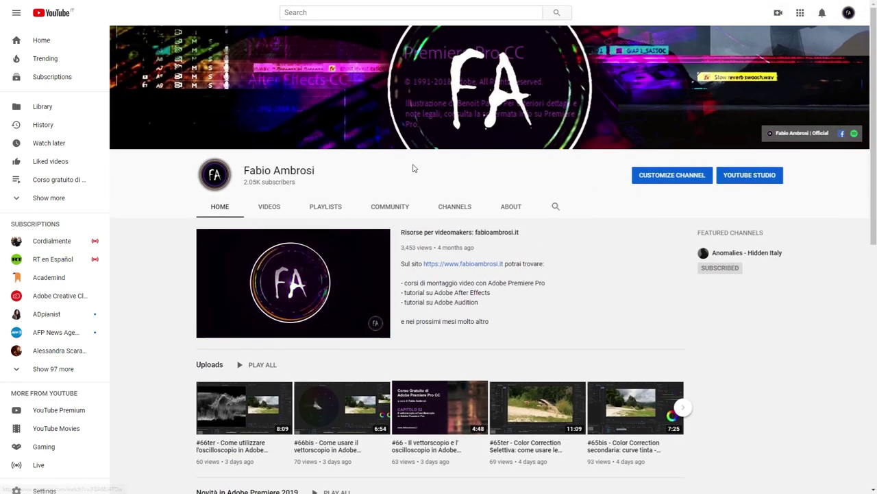
left_click(266, 206)
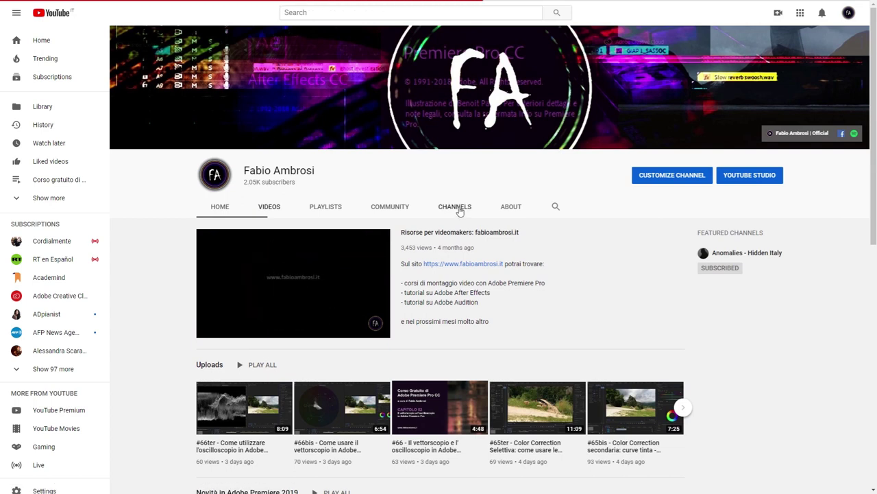
Browse the grid of uploads and highlight the page's name.
scroll(459, 210, "down", 3)
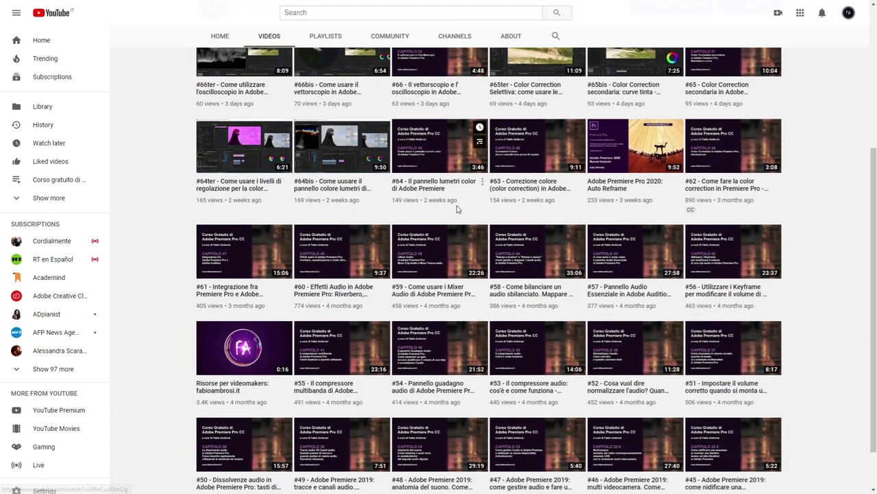
scroll(459, 210, "up", 3)
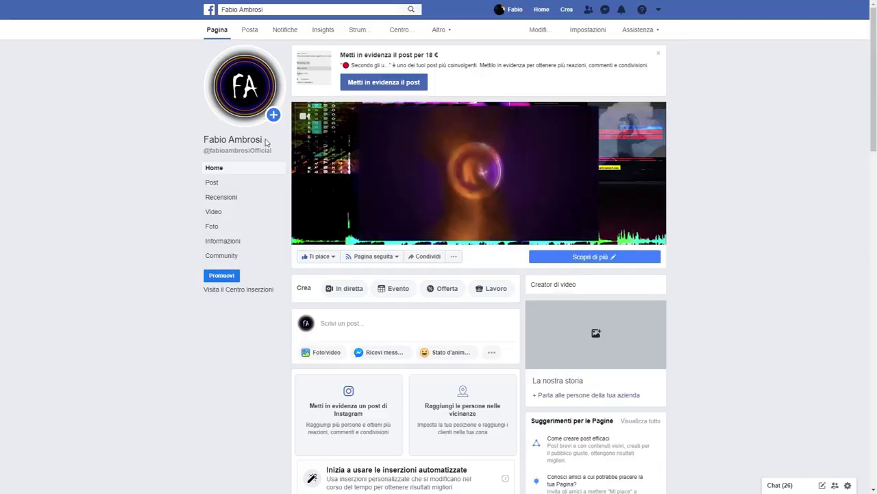
left_click_drag(265, 134, 160, 143)
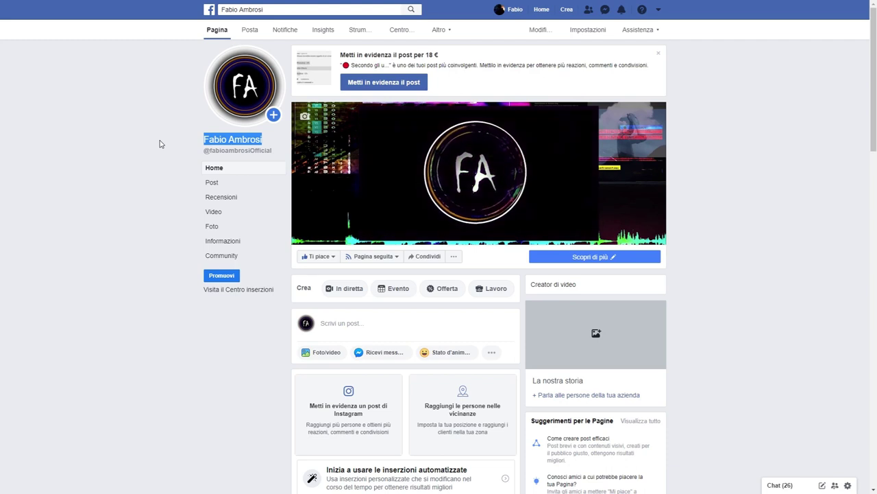
Scroll the Facebook page's posts and highlight the After Effects course announcement text.
scroll(159, 144, "down", 1)
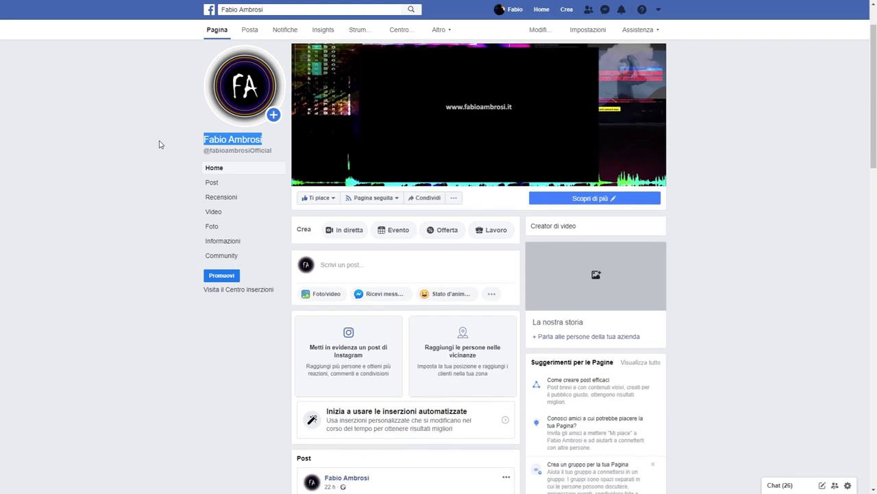
scroll(159, 143, "down", 2)
scroll(159, 143, "down", 3)
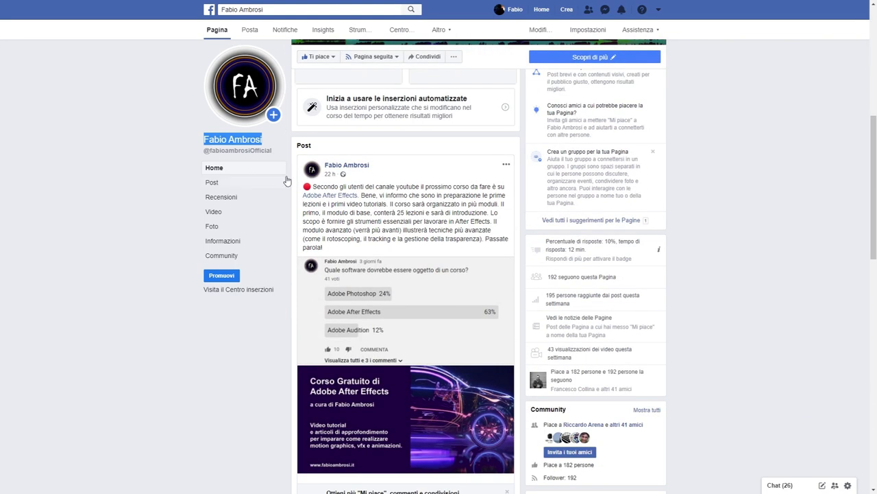
left_click(313, 186)
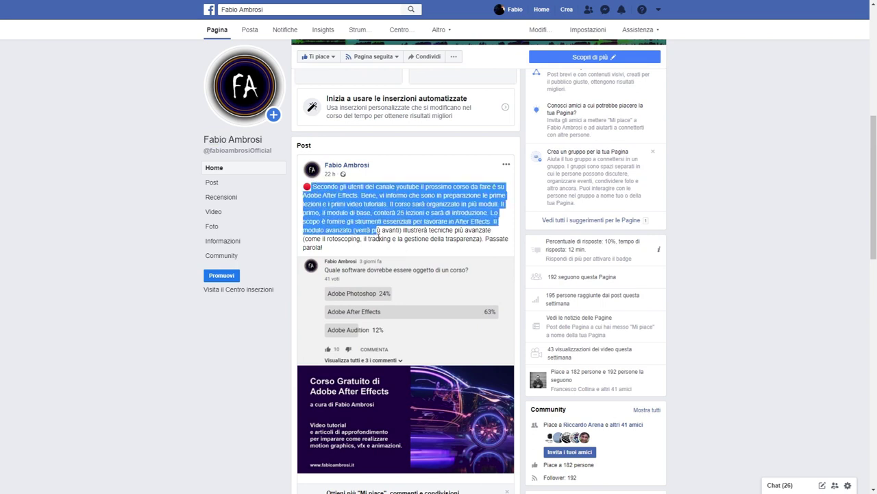
left_click_drag(312, 186, 380, 248)
Scroll further down the page to the Feedback e recensioni section.
scroll(380, 248, "down", 1)
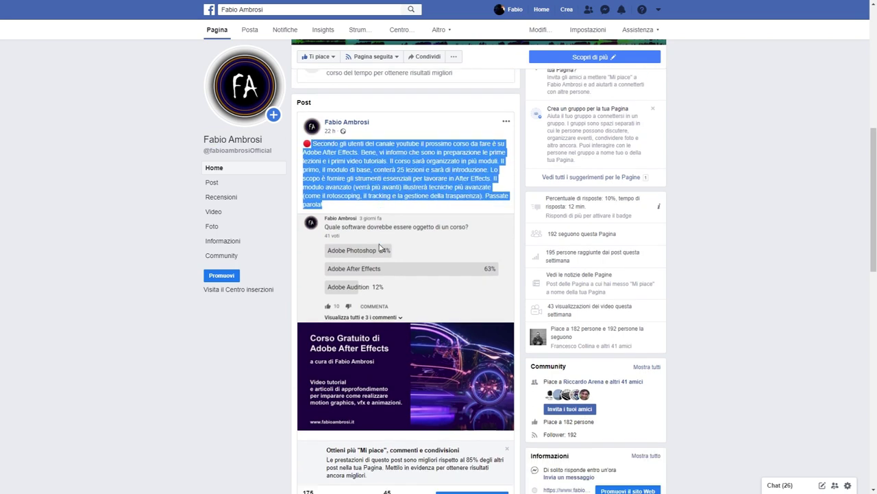
scroll(381, 248, "down", 4)
scroll(380, 248, "down", 2)
scroll(380, 248, "down", 3)
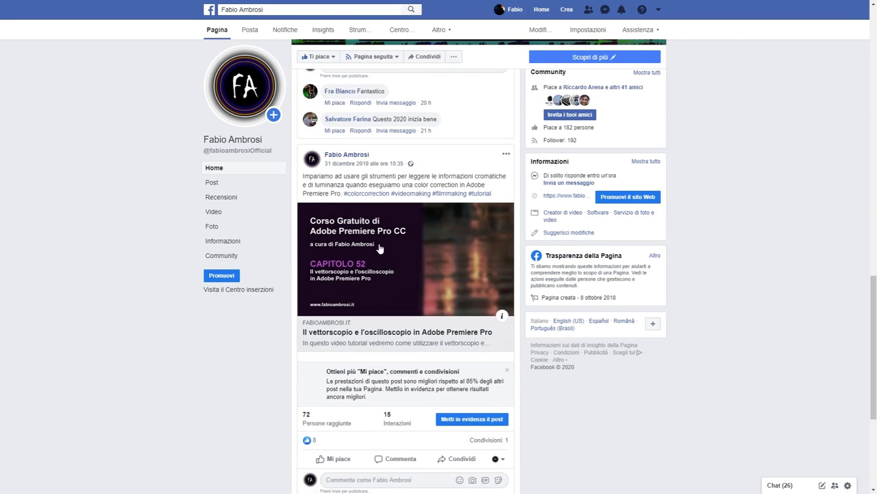
scroll(381, 247, "down", 3)
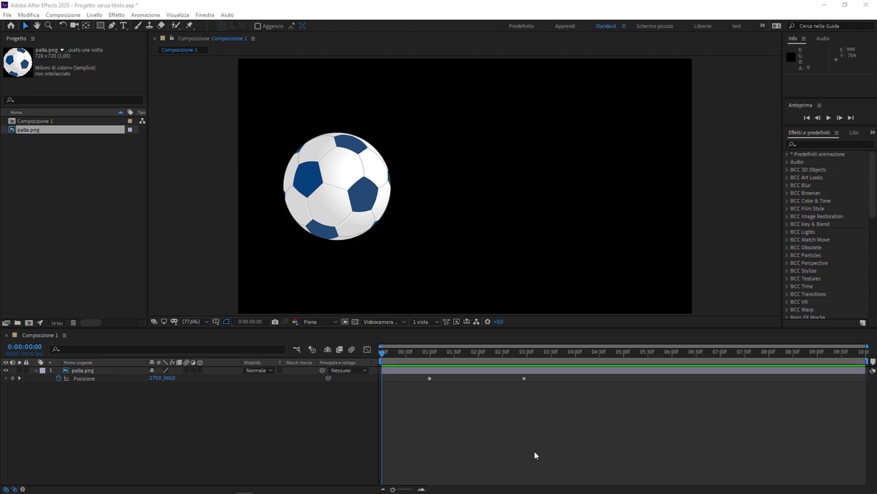
Preview the ball animation, scrub back to 0:00:01:17, and select both Posizione keyframes.
key("space")
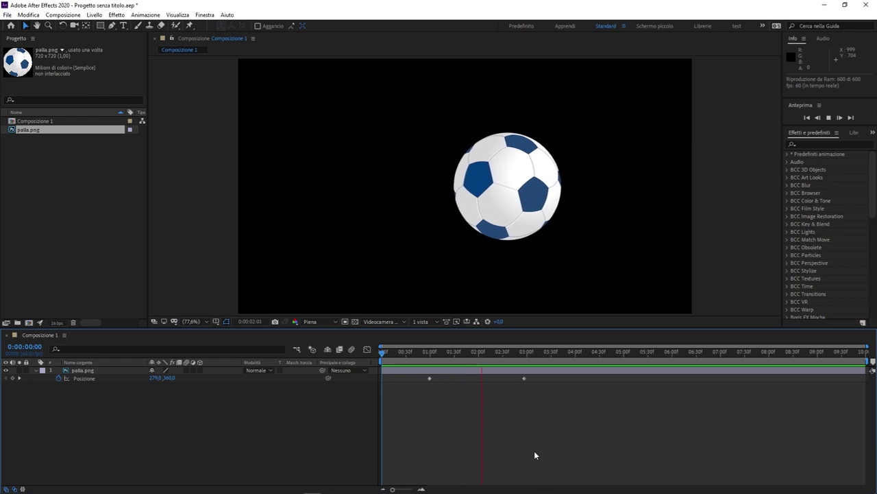
key("space")
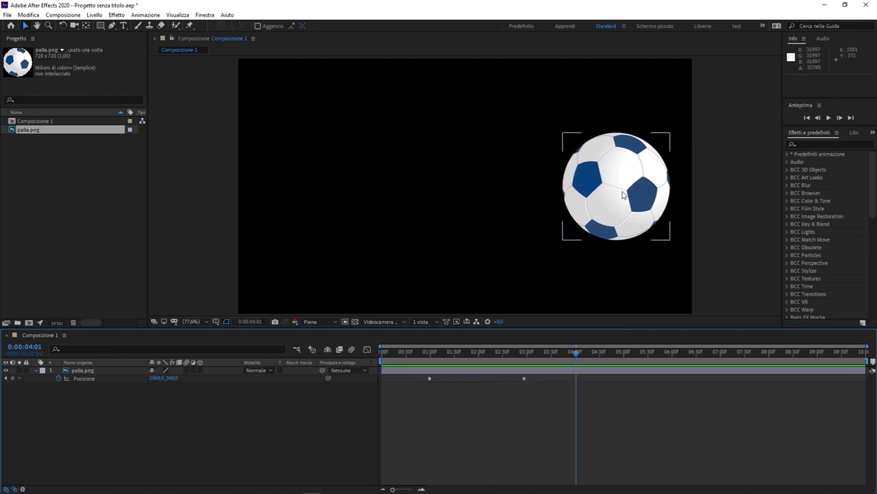
left_click_drag(566, 355, 366, 363)
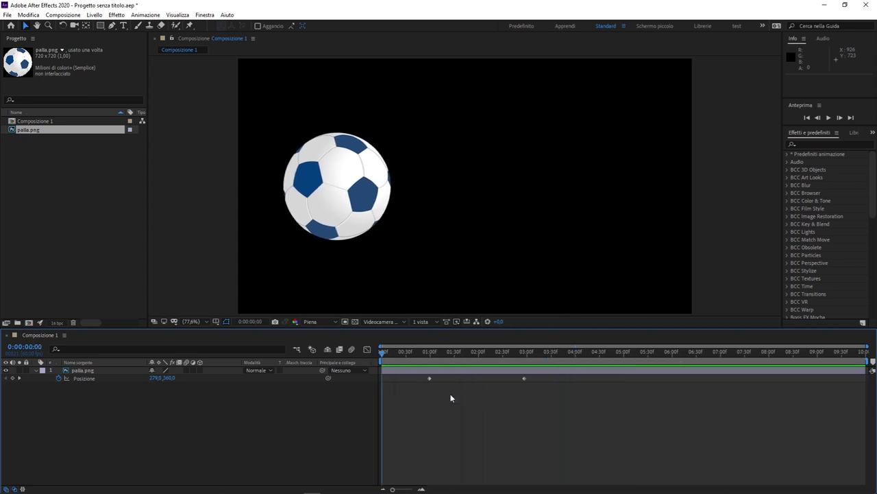
left_click_drag(423, 413, 554, 369)
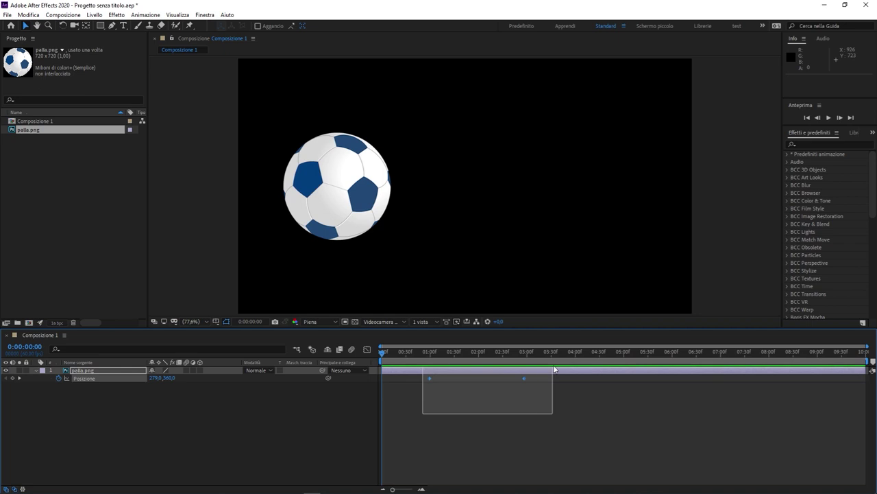
left_click_drag(557, 406, 398, 386)
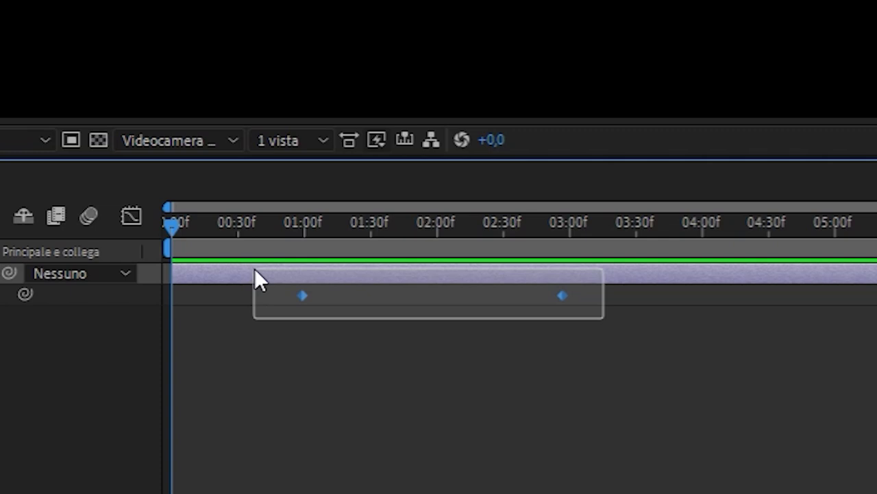
Deselect the keyframes and jump to the first Posizione keyframe at 0:00:00:59, ball at 279, 360.
left_click_drag(254, 269, 256, 268)
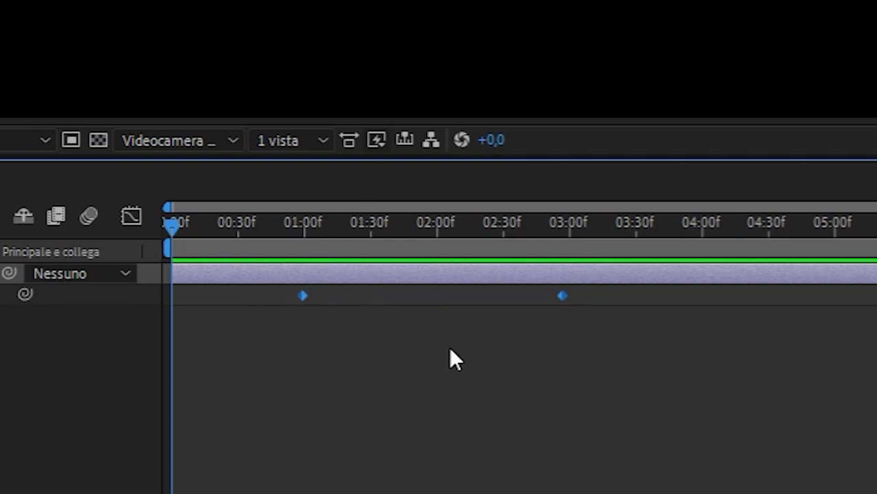
left_click(320, 386)
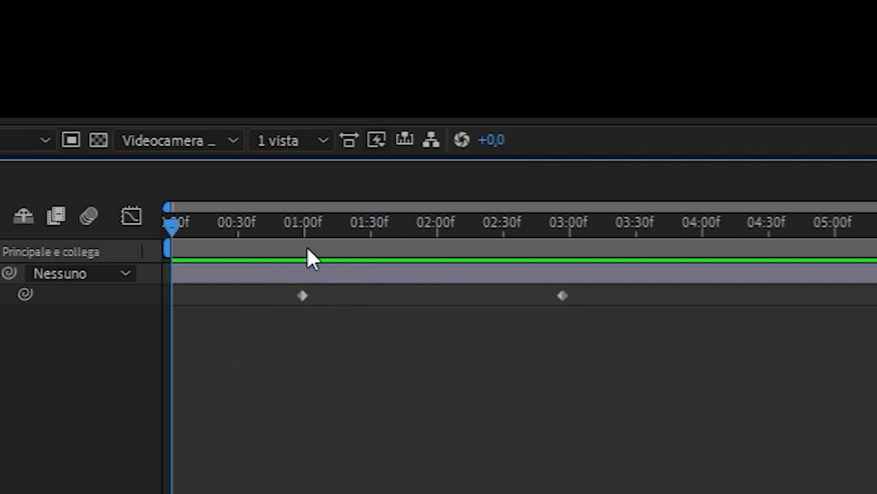
key("k")
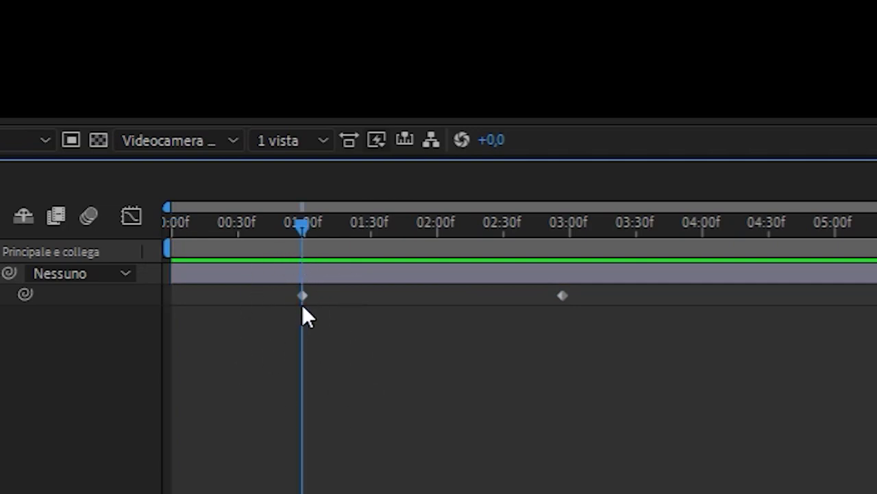
mouse_move(304, 302)
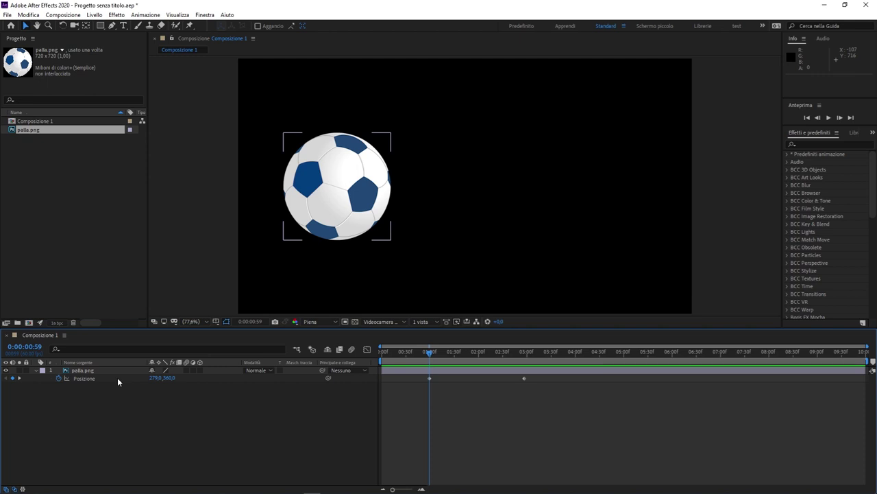
Deselect the ball layer and move to the second keyframe at 0:00:02:57, ball at 1060, 360.
left_click(118, 381)
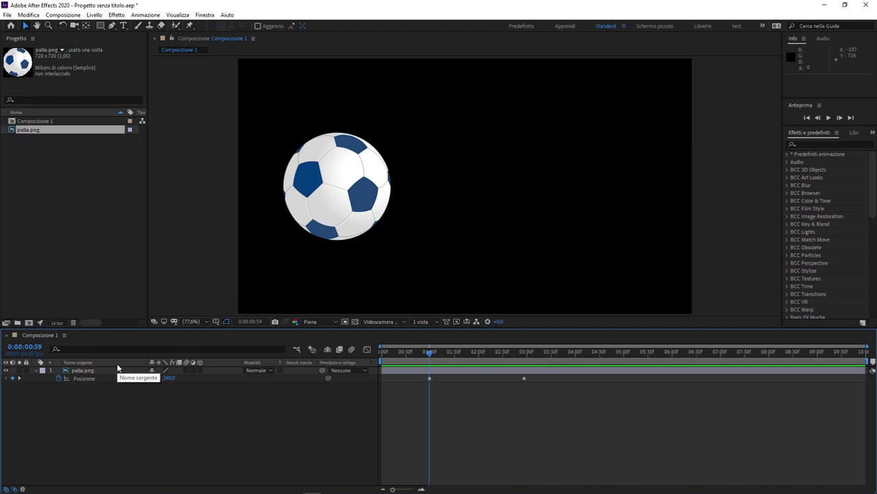
left_click(522, 357)
left_click(524, 378)
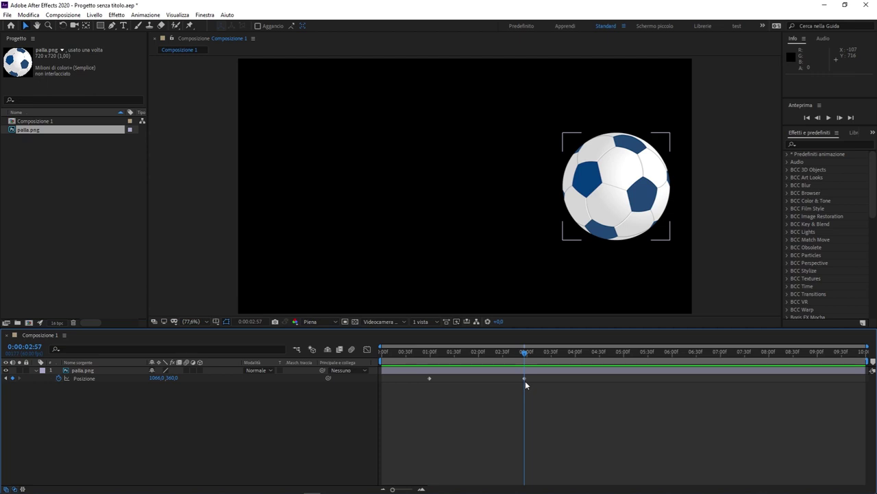
mouse_move(525, 382)
Jump between the keyframes at 0:00:00:59 and 0:00:02:57, scrubbing the ball left and right.
left_click(434, 353)
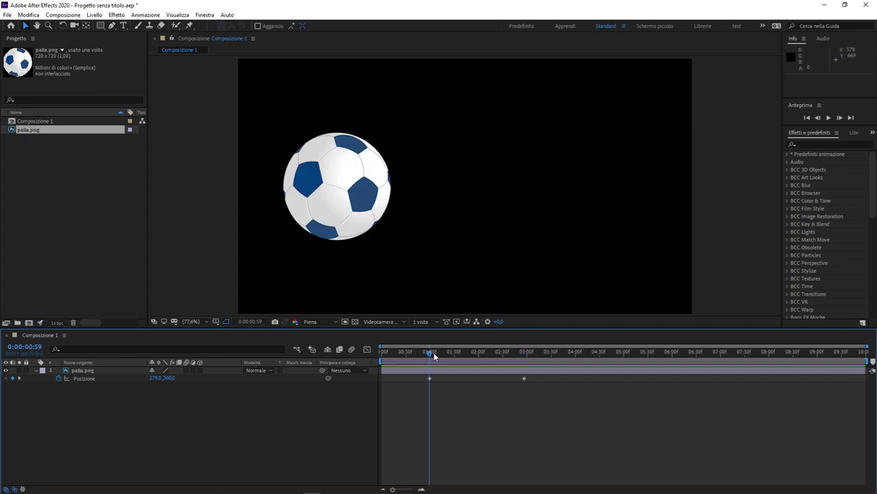
left_click(524, 354)
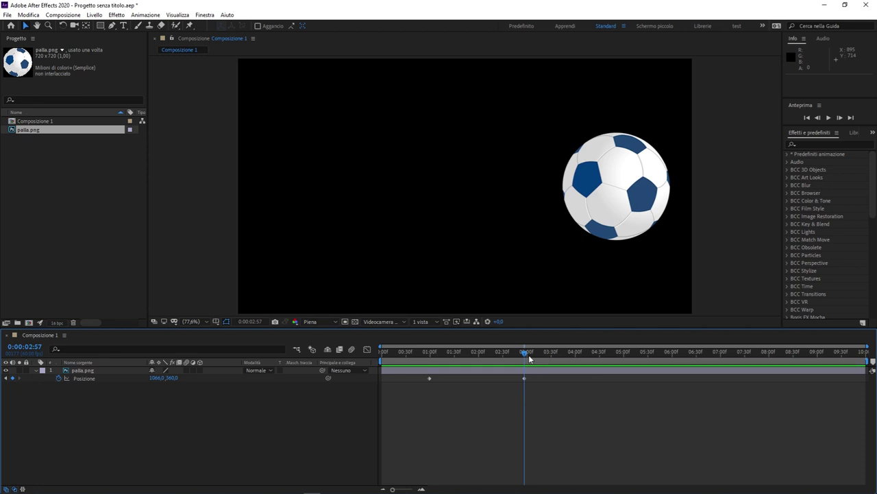
mouse_move(524, 354)
left_mouse_down()
mouse_move(475, 352)
mouse_move(506, 353)
mouse_move(498, 356)
left_mouse_up()
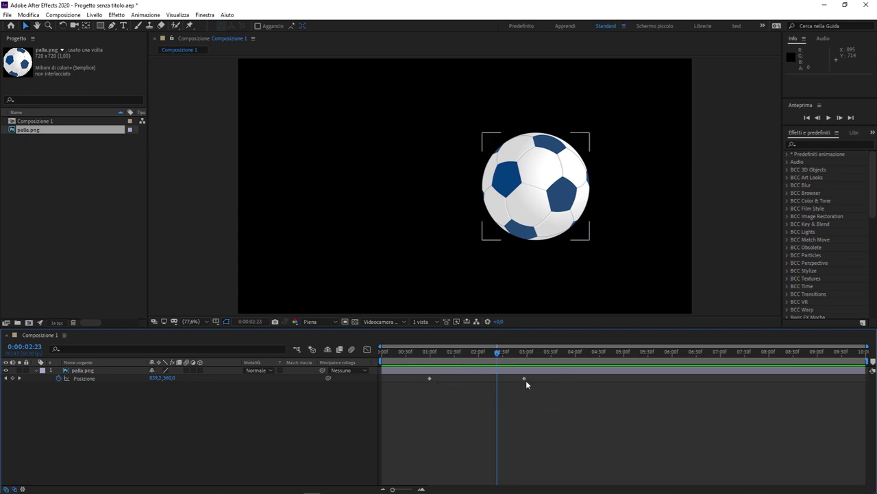
mouse_move(452, 357)
left_mouse_down()
mouse_move(499, 357)
mouse_move(466, 357)
mouse_move(482, 359)
left_mouse_up()
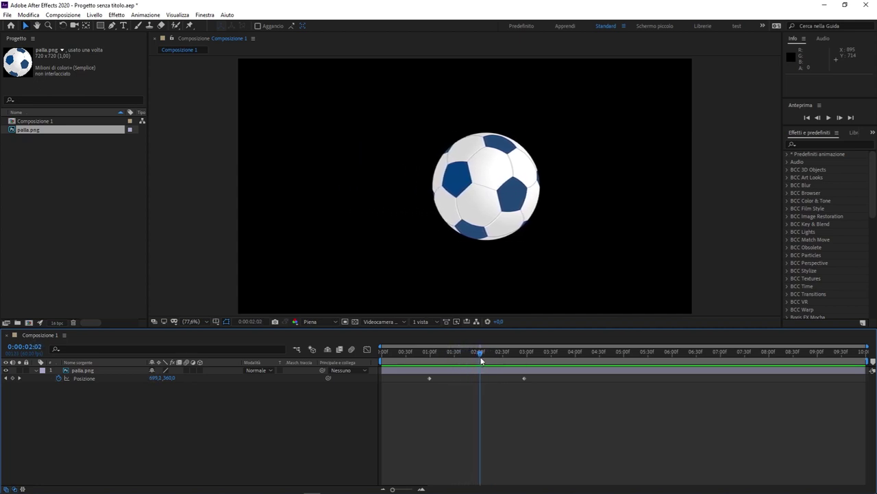
Move to 0:00:02:40 and inspect the ball layer at Posizione 952.6, 360.
left_click(484, 369)
left_click(490, 403)
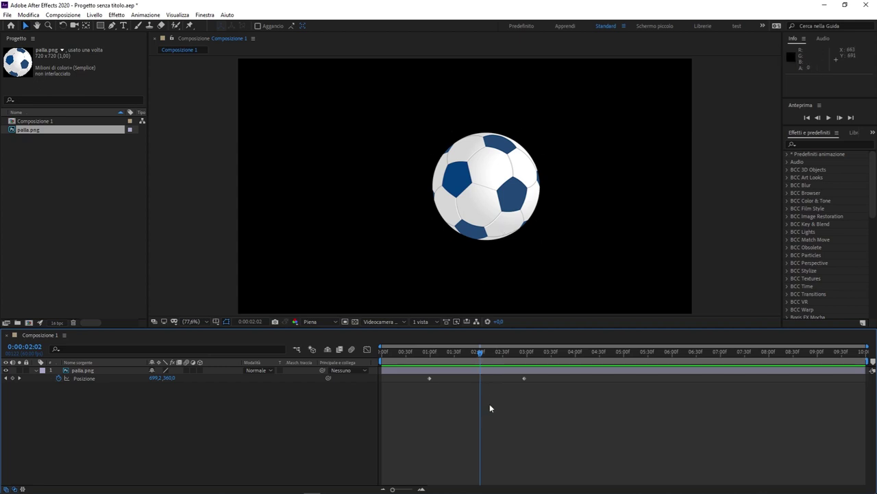
left_click(511, 351)
left_click(578, 214)
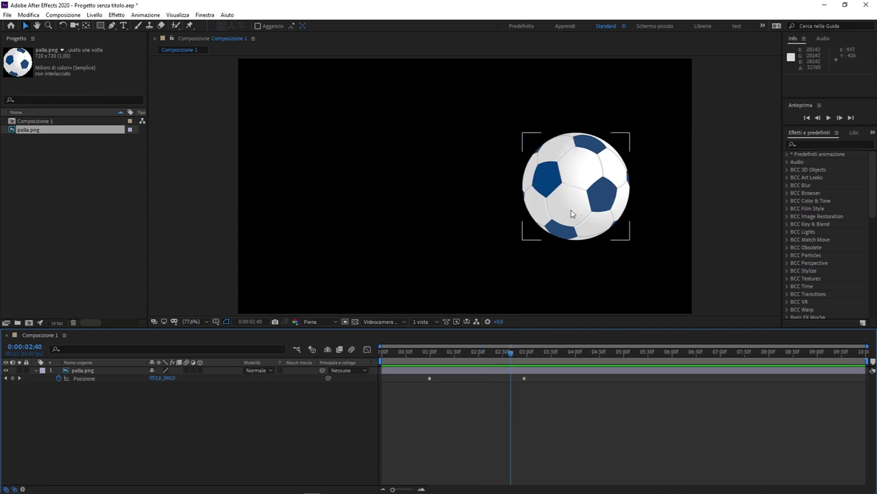
left_click(508, 401)
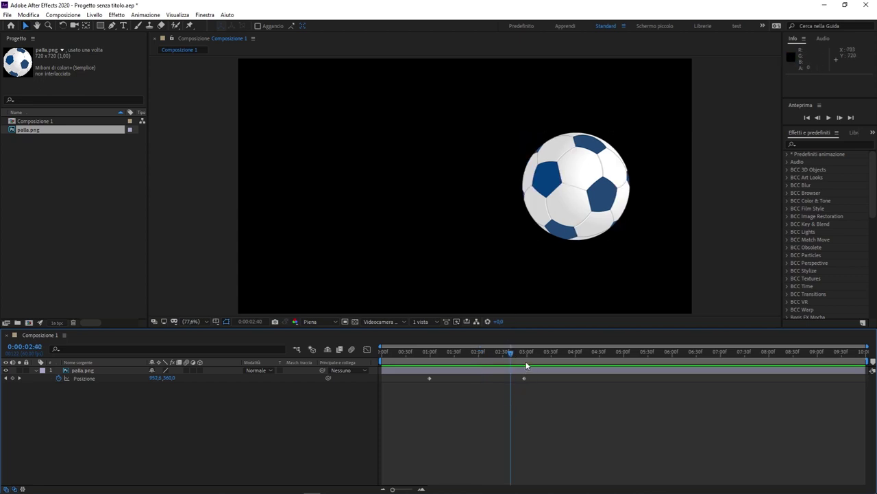
Jump between both keyframes, then scrub from about 0:00:01:02 back to the composition start.
left_click(432, 354)
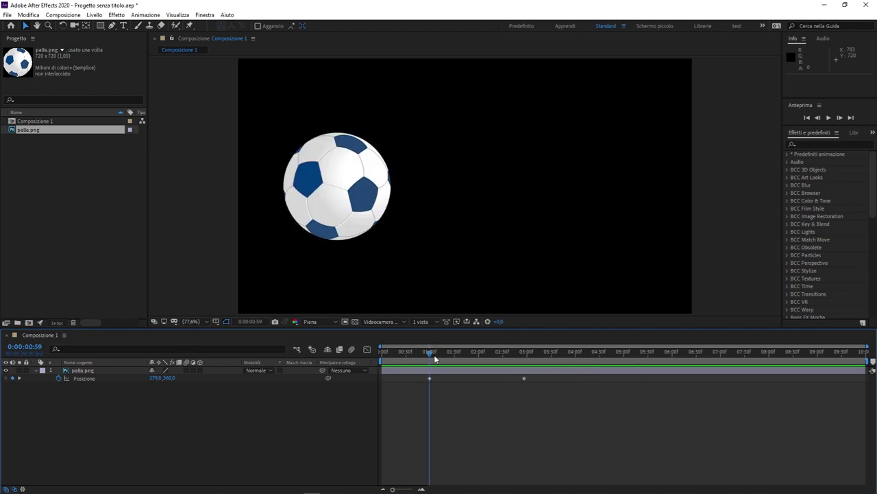
left_click(525, 353)
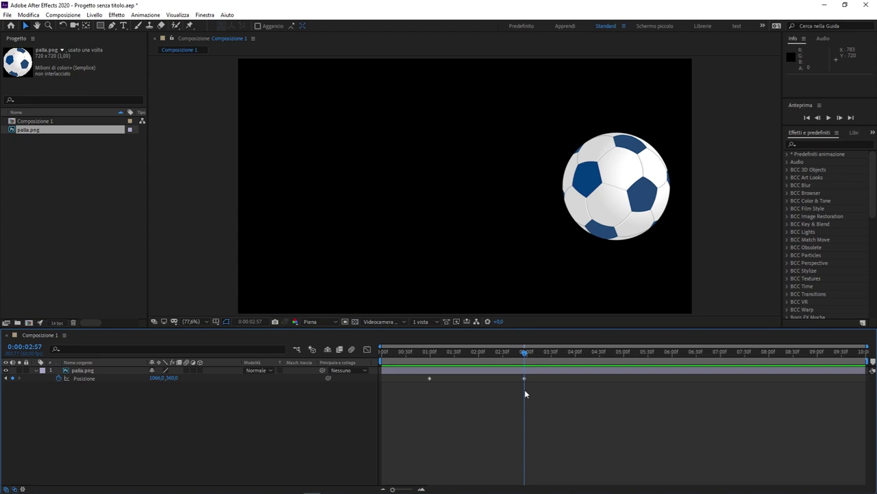
left_click(431, 356)
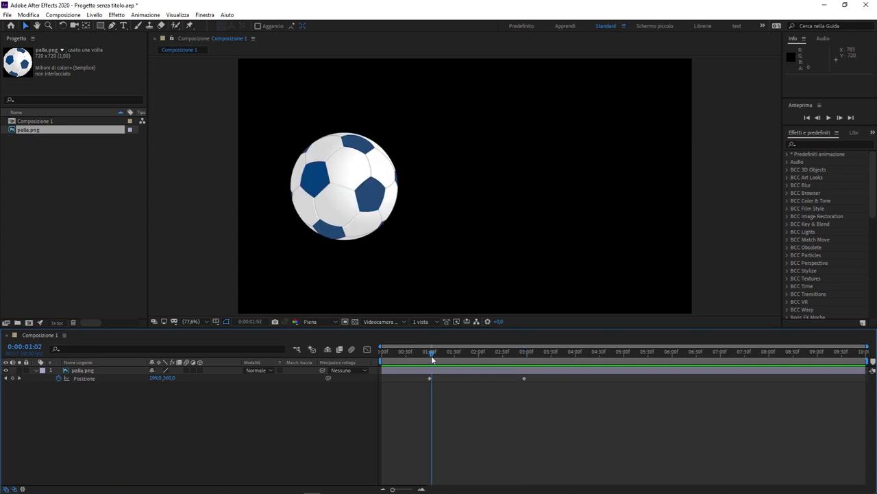
mouse_move(432, 355)
left_mouse_down()
mouse_move(525, 353)
mouse_move(429, 365)
mouse_move(355, 357)
left_mouse_up()
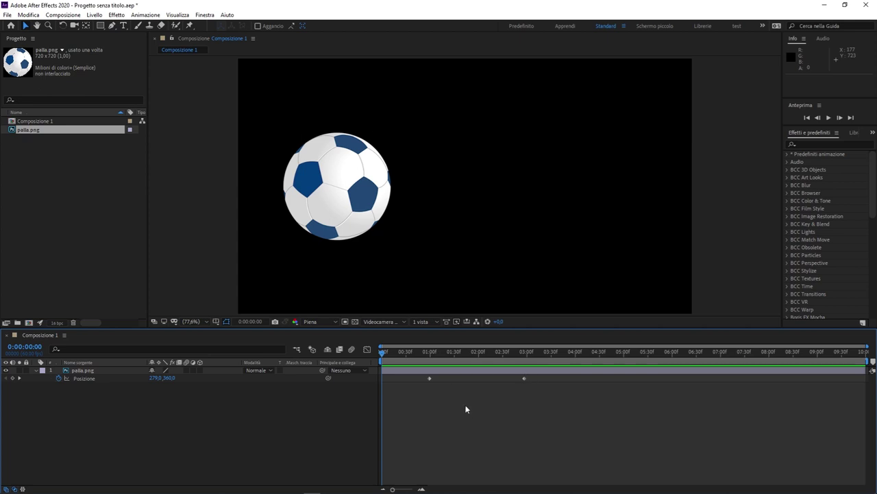
Play and stop a preview of the ball animation, then scrub from about 1:28 to 2:05.
key("space")
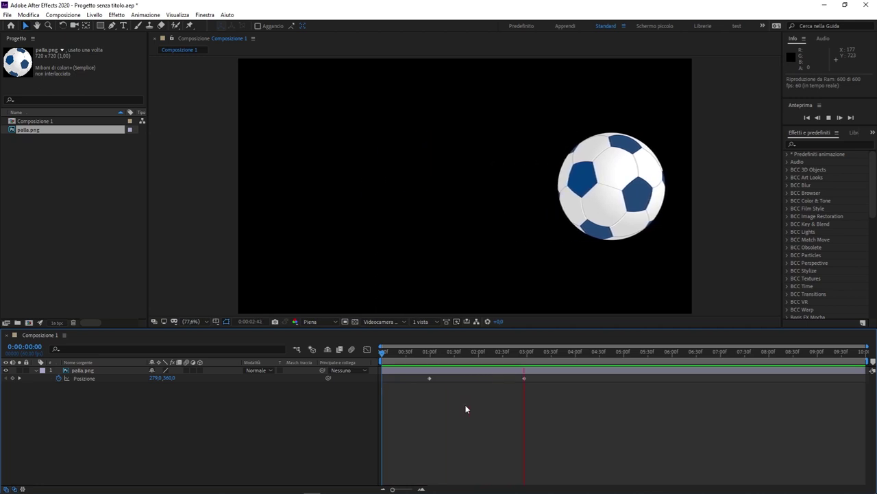
key("space")
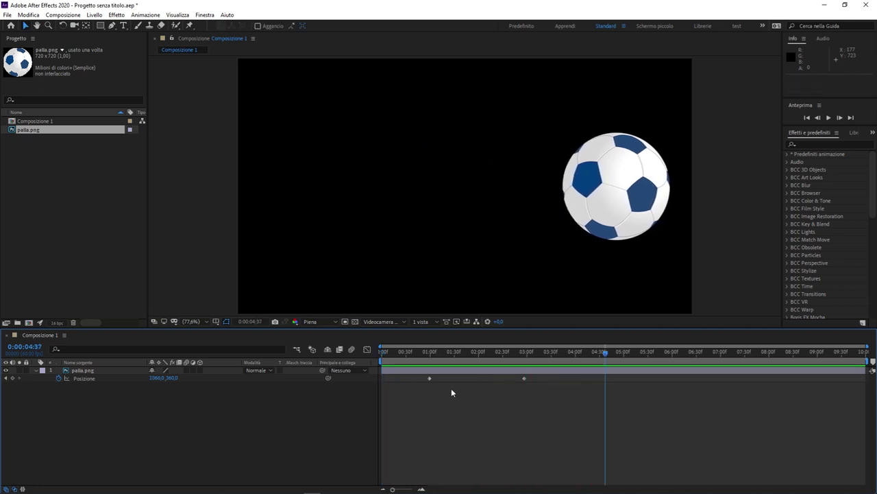
left_click(453, 355)
left_click_drag(453, 355, 482, 357)
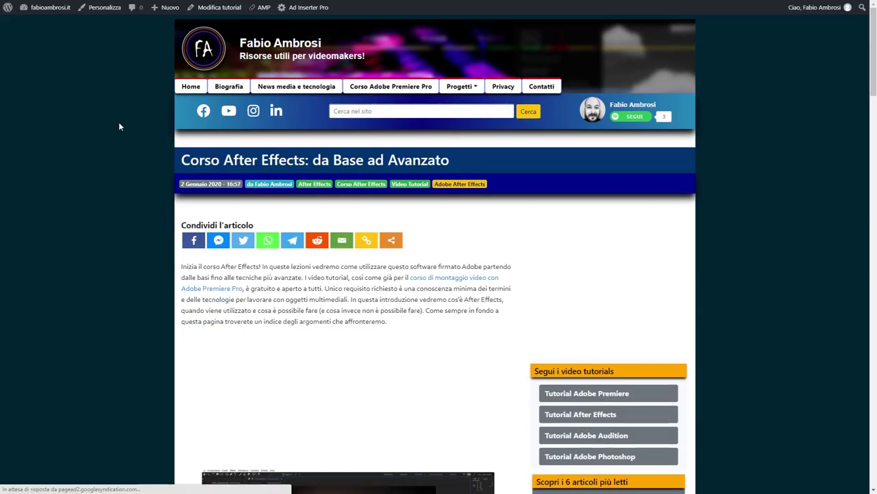
Scroll the fabioambrosi.it article past Motion Graphics and Compositing and highlight the modulo Base lessons.
scroll(118, 123, "down", 3)
scroll(118, 124, "down", 2)
scroll(118, 124, "down", 5)
scroll(119, 123, "down", 4)
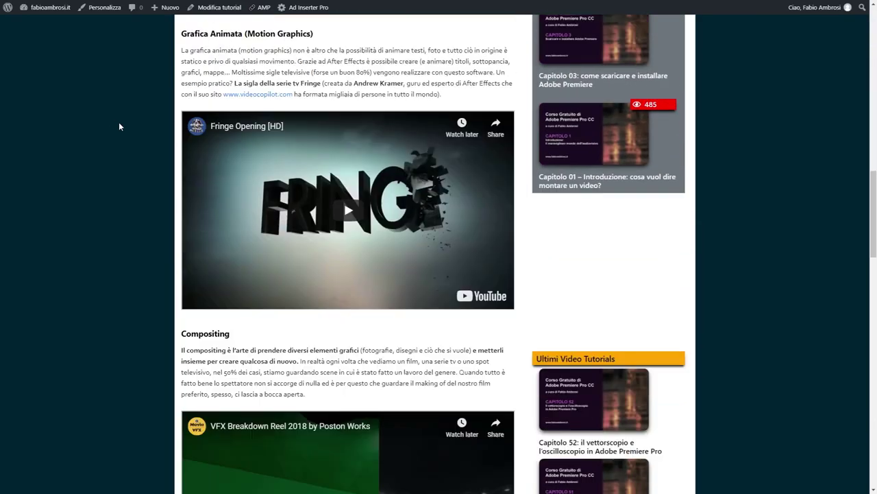
scroll(119, 127, "down", 4)
scroll(119, 126, "down", 2)
scroll(118, 126, "down", 5)
scroll(118, 127, "down", 4)
scroll(118, 126, "down", 2)
scroll(117, 128, "up", 1)
mouse_move(203, 112)
left_mouse_down()
mouse_move(194, 112)
mouse_move(446, 401)
left_mouse_up()
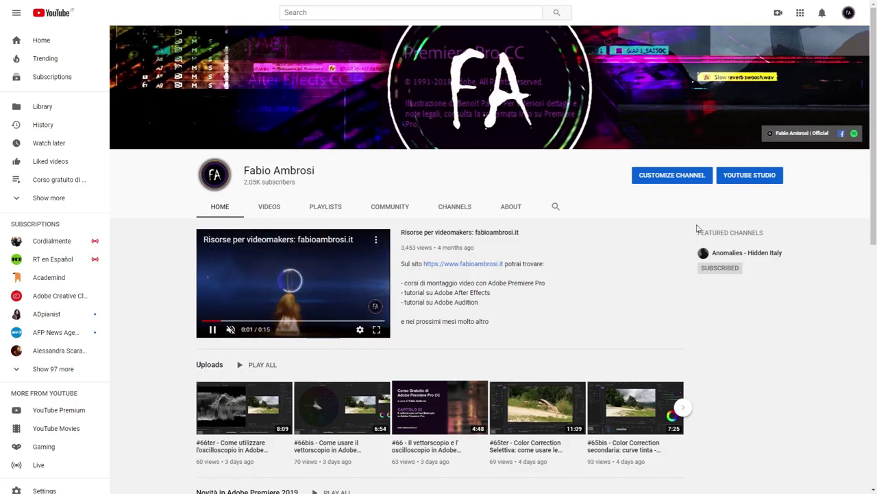
Browse the YouTube channel's uploads, then scroll the creator's Facebook page to its course announcement post.
scroll(707, 218, "down", 2)
scroll(707, 218, "down", 3)
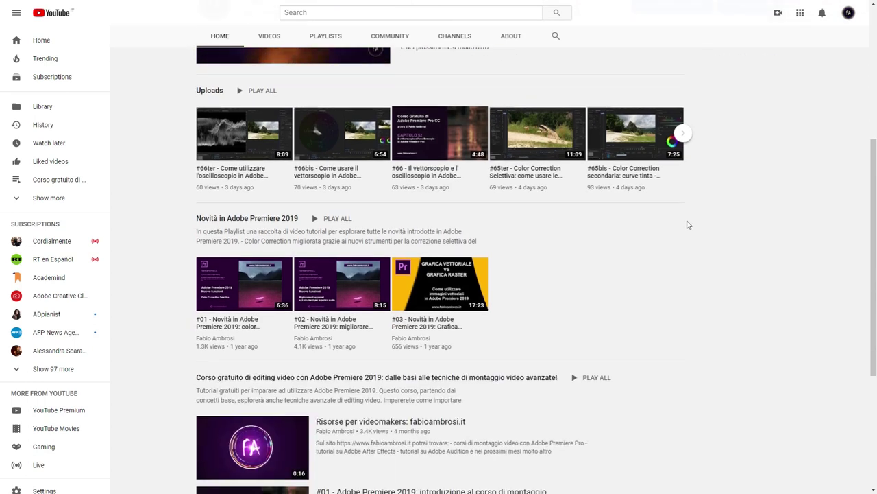
scroll(672, 229, "down", 2)
scroll(669, 229, "up", 7)
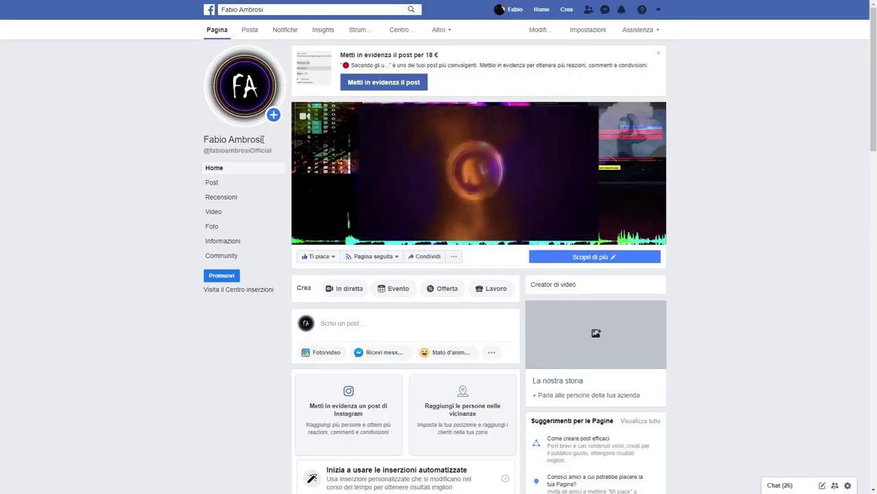
left_click_drag(264, 140, 159, 143)
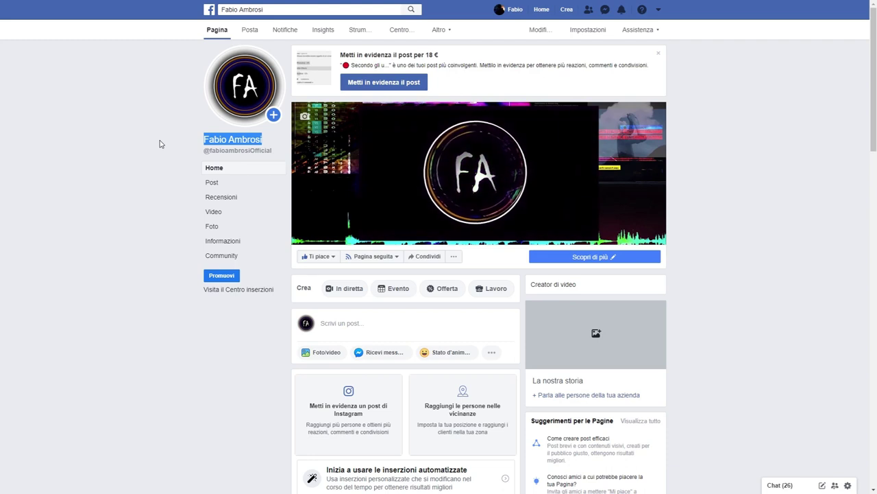
scroll(158, 143, "down", 1)
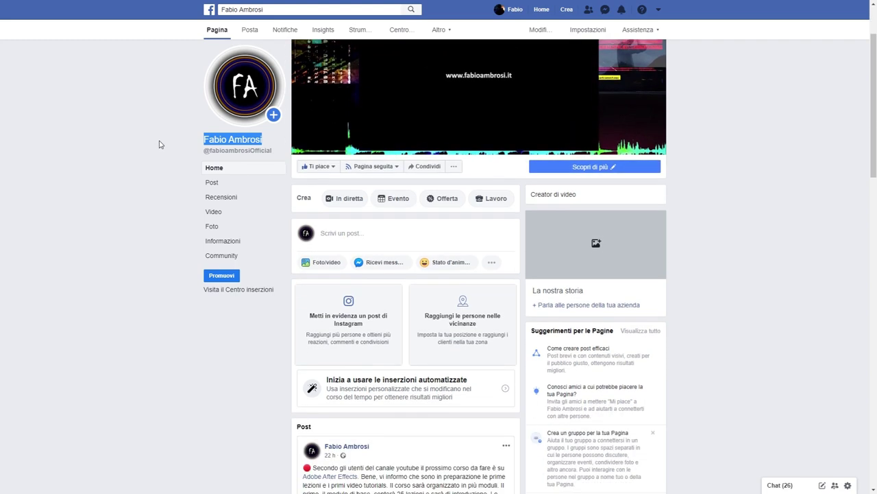